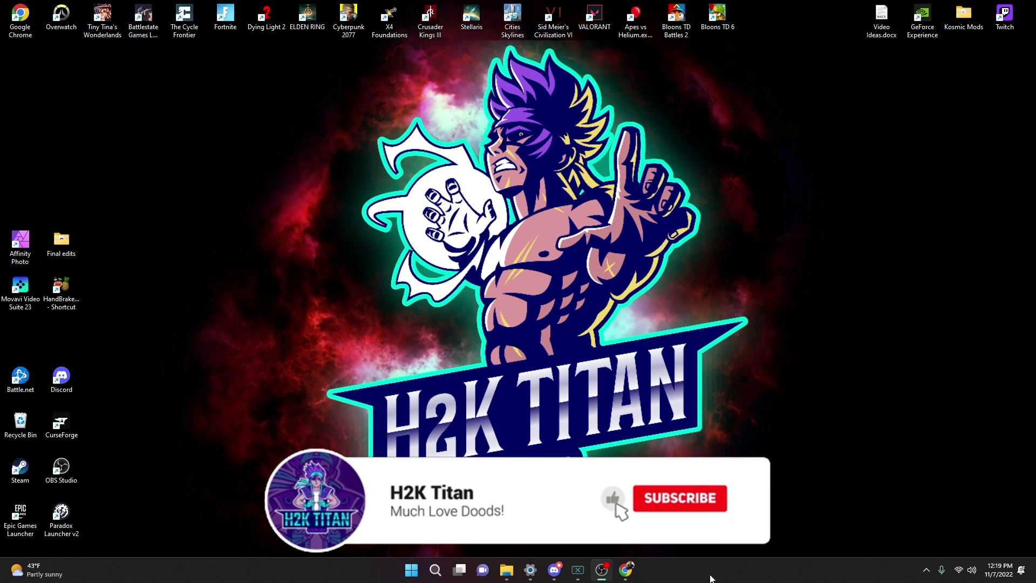
Bring up Chrome on the btd6-modding-tutorial 'Downloads and Installation' page
click(625, 570)
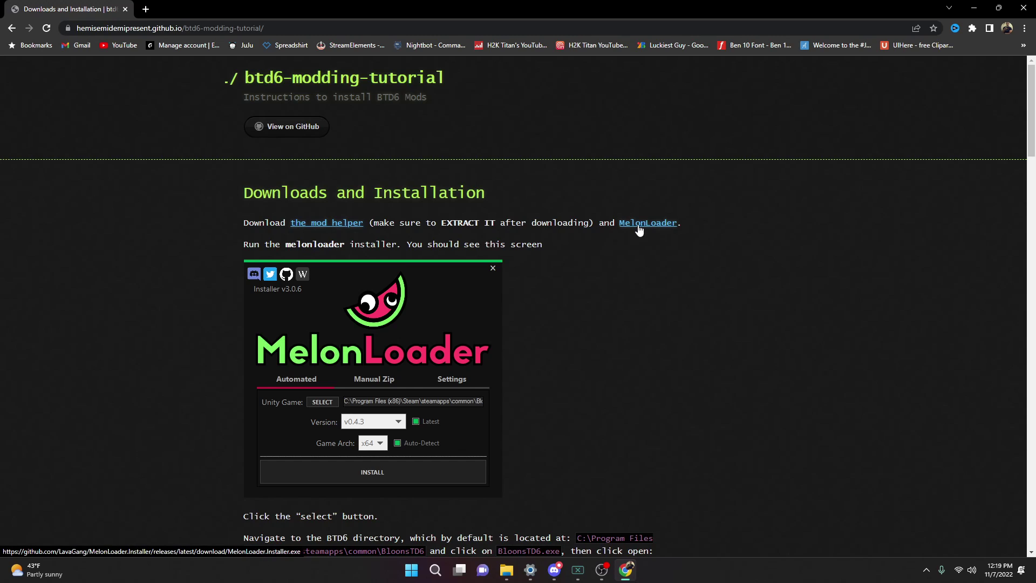
Download MelonLoader.Installer.exe and Btd6ModHelper (1).dll, then view both in the Downloads folder
click(640, 227)
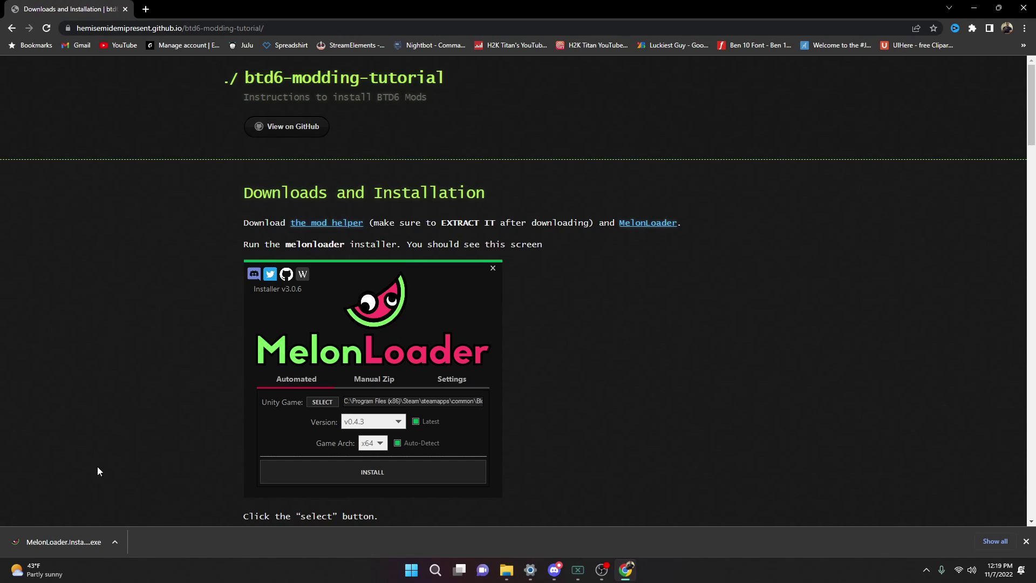
click(308, 225)
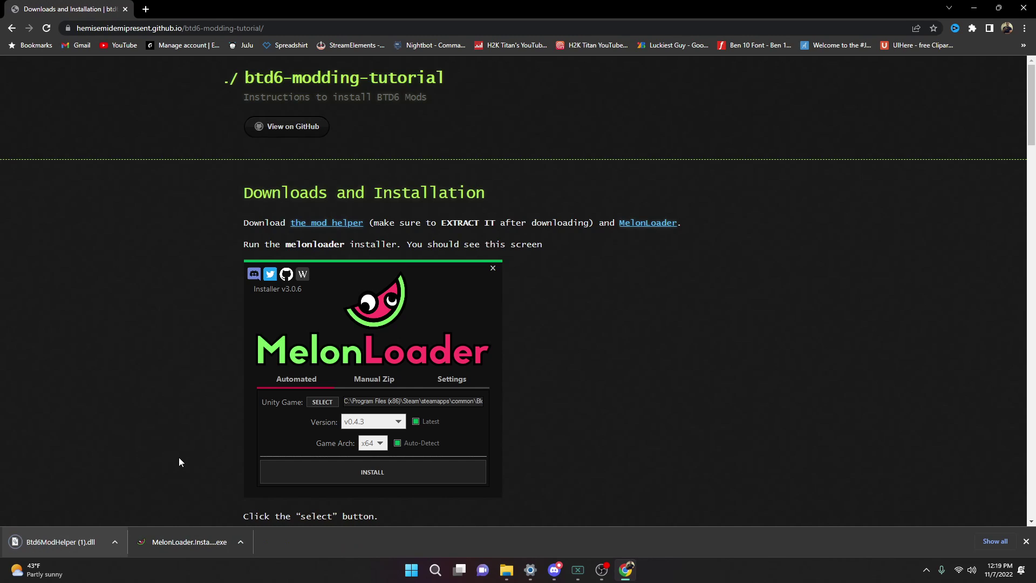
click(972, 8)
click(506, 570)
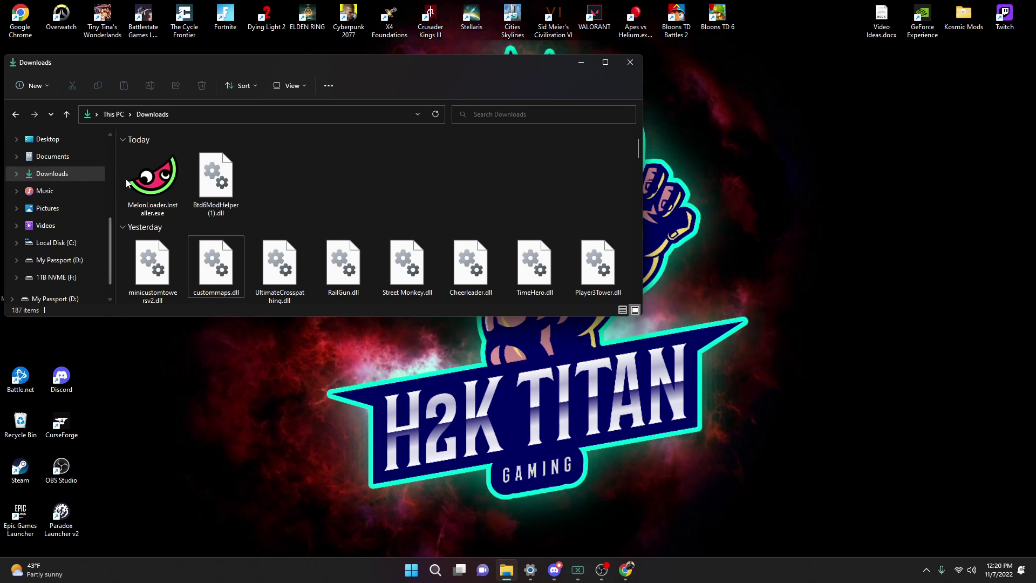
Launch the MelonLoader installer and choose F:\SteamLibrary\steamapps\common\BloonsTD6\BloonsTD6.exe as the game
double_click(150, 190)
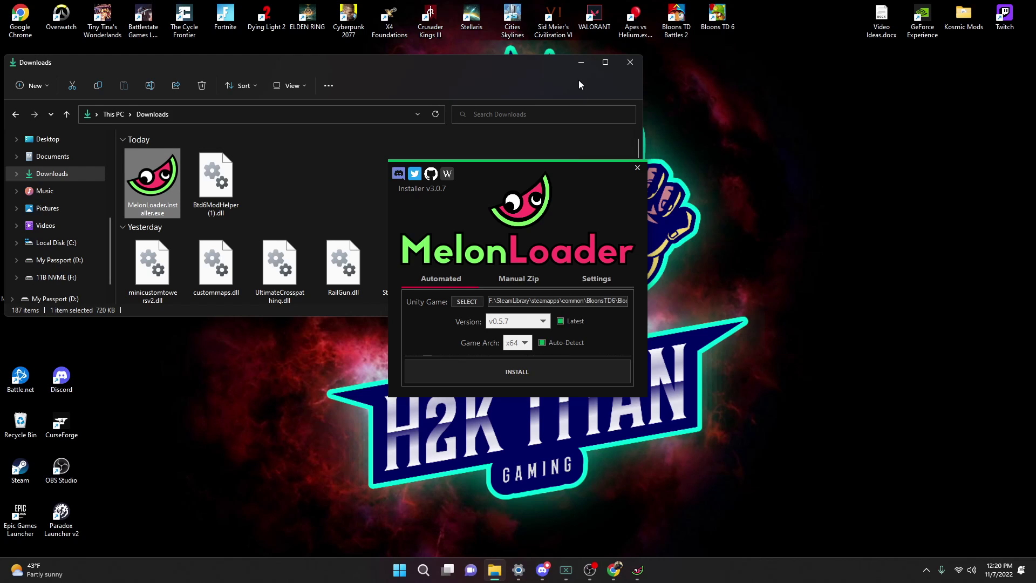
click(582, 63)
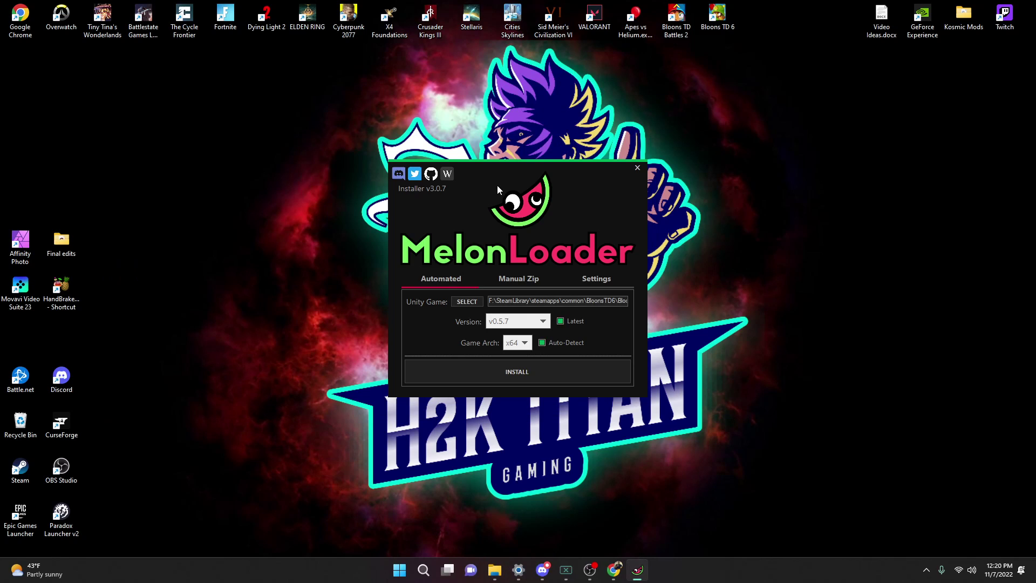
click(463, 304)
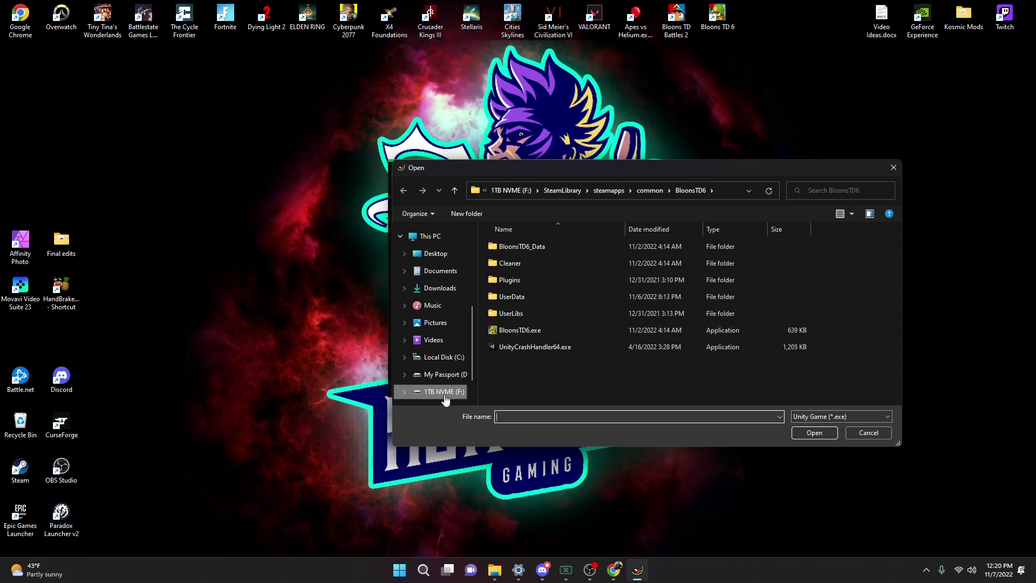
click(444, 392)
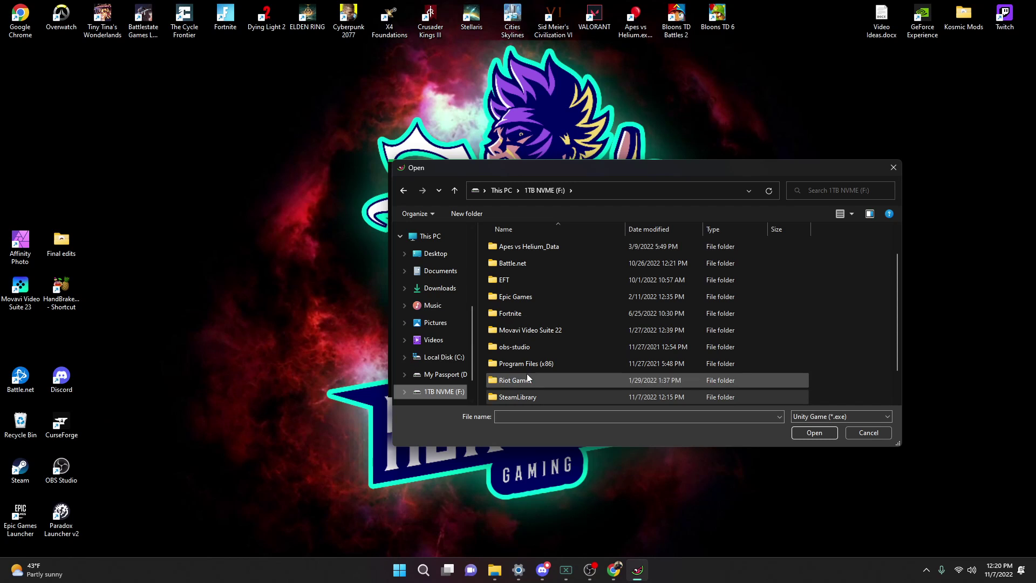
scroll(526, 374, down, 1)
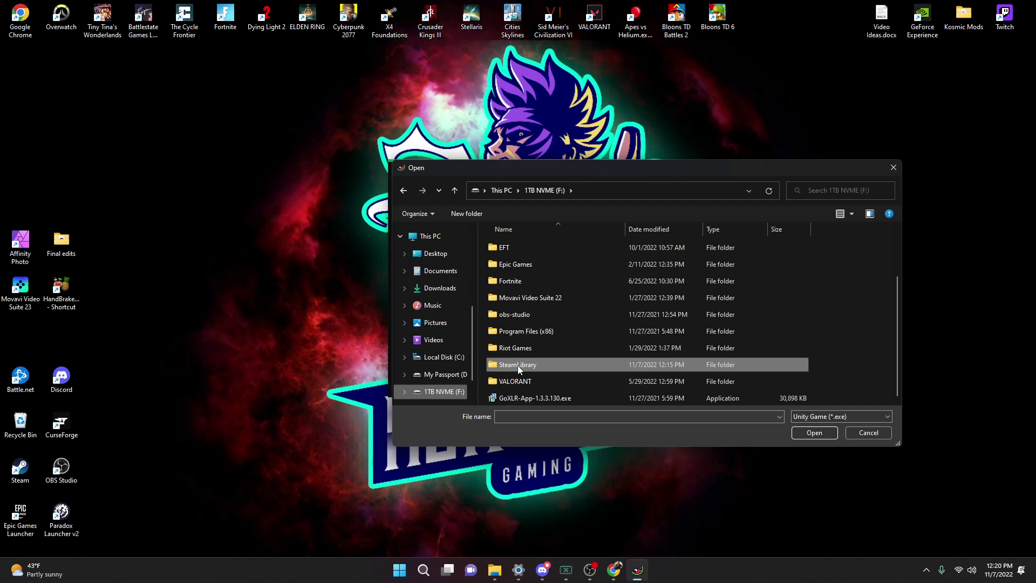
double_click(517, 365)
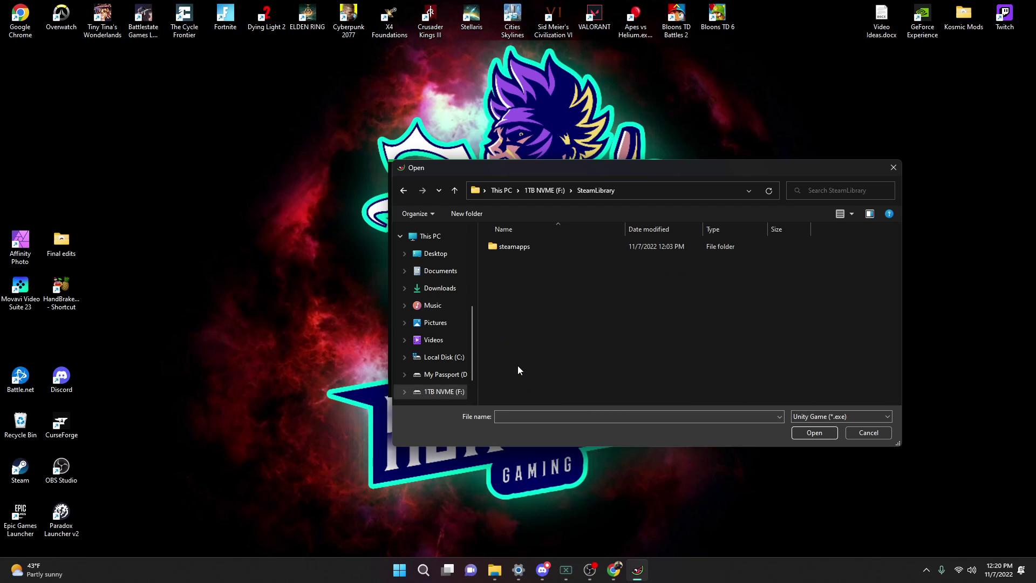
double_click(519, 248)
double_click(520, 249)
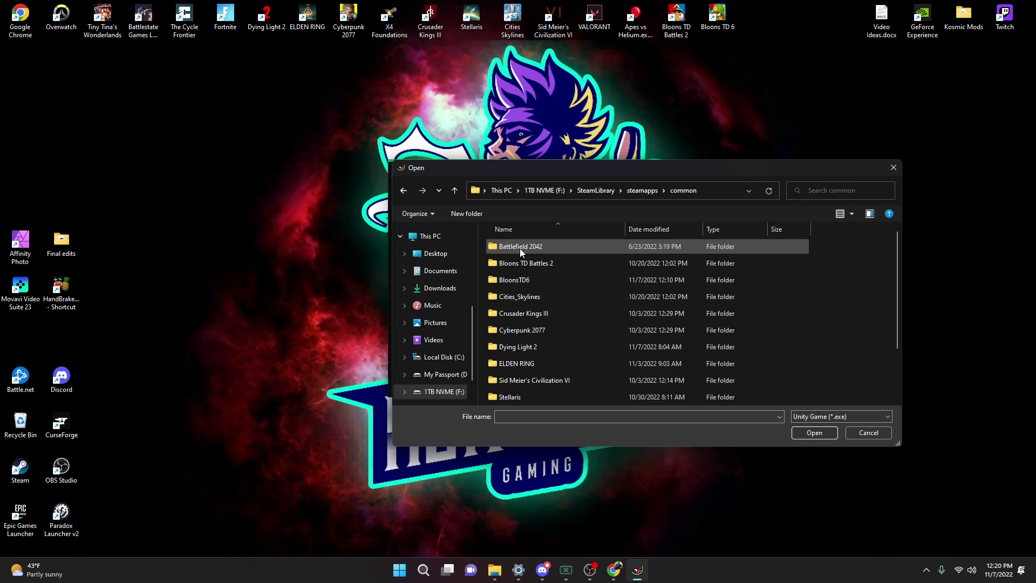
double_click(520, 281)
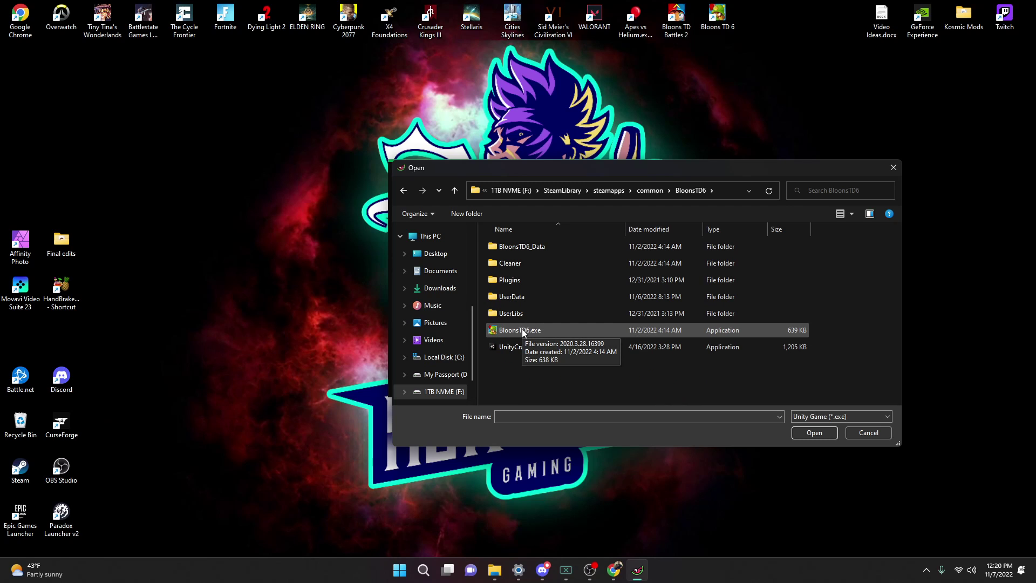
click(522, 330)
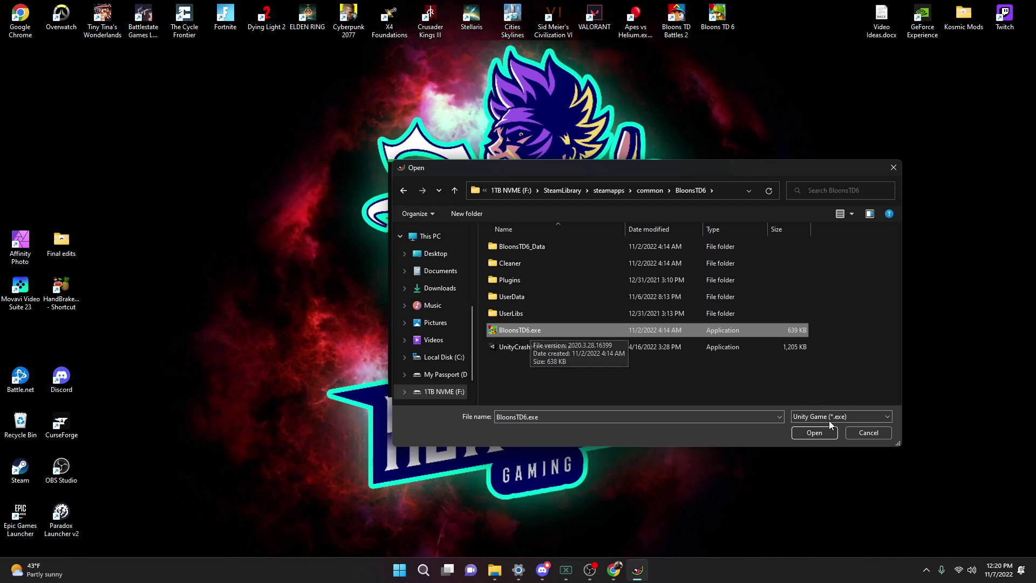
click(816, 432)
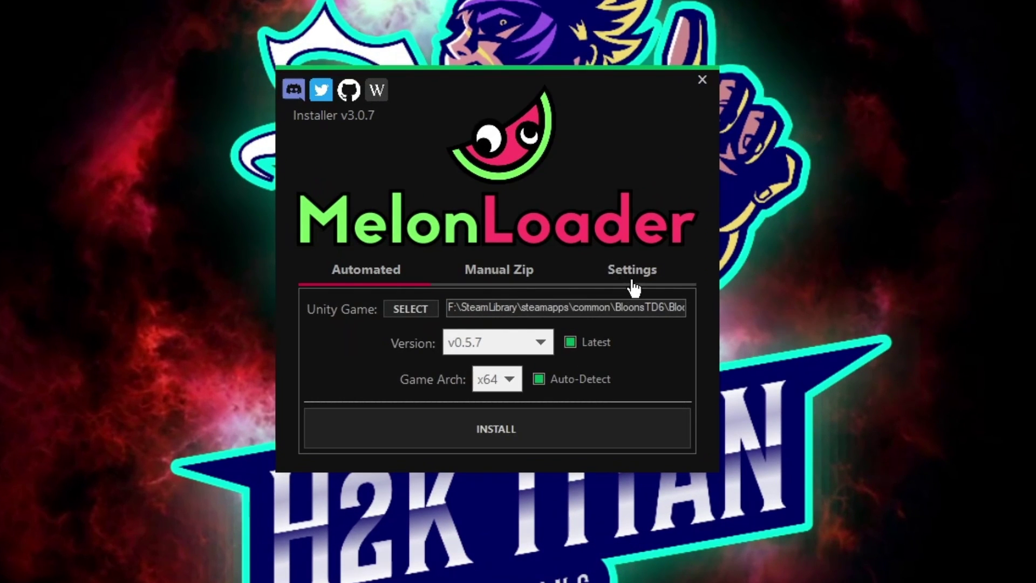
Install MelonLoader v0.5.7 (x64) into BloonsTD6 and dismiss the 'INSTALL was Successful!' message
click(632, 281)
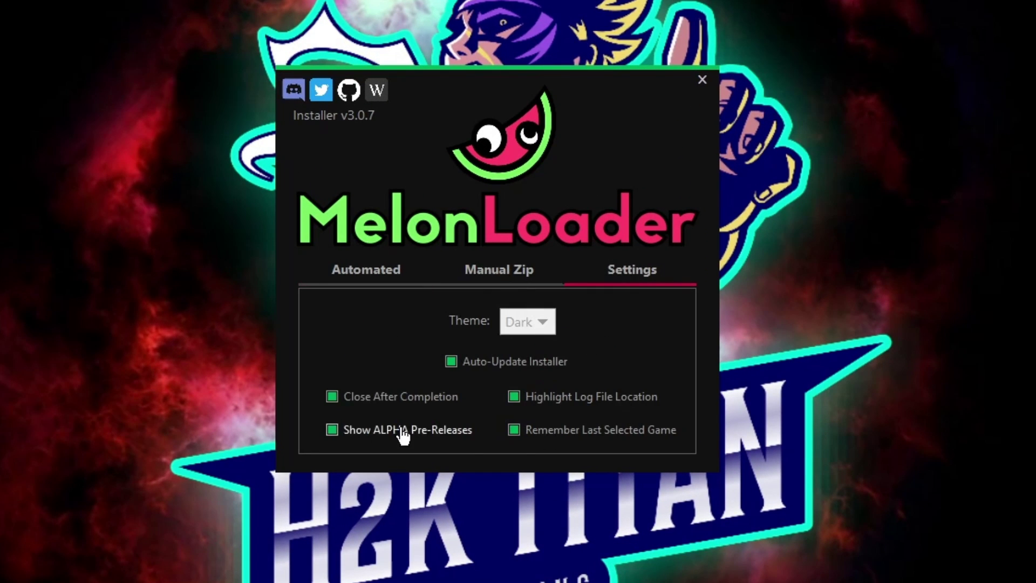
click(366, 269)
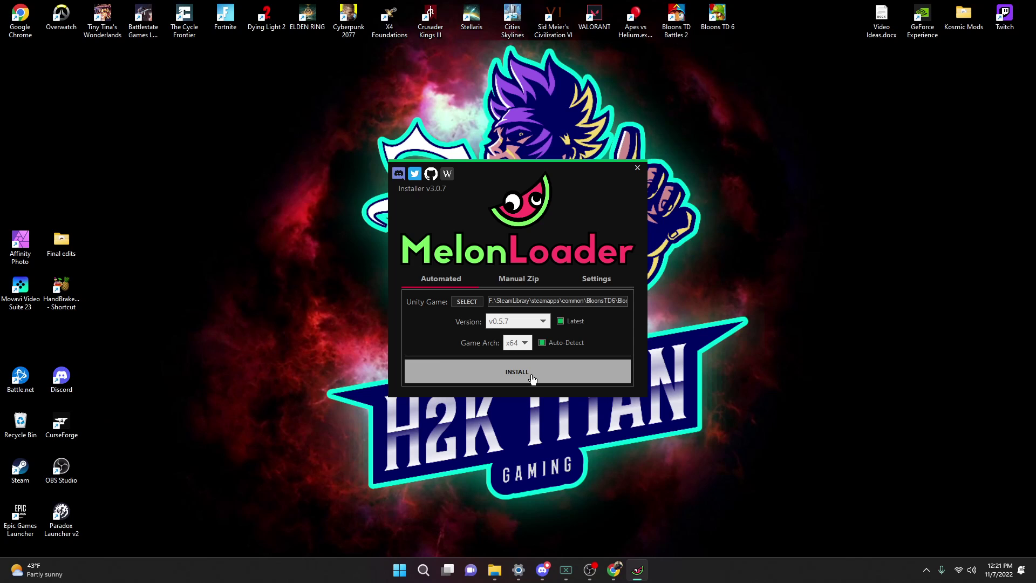
click(532, 377)
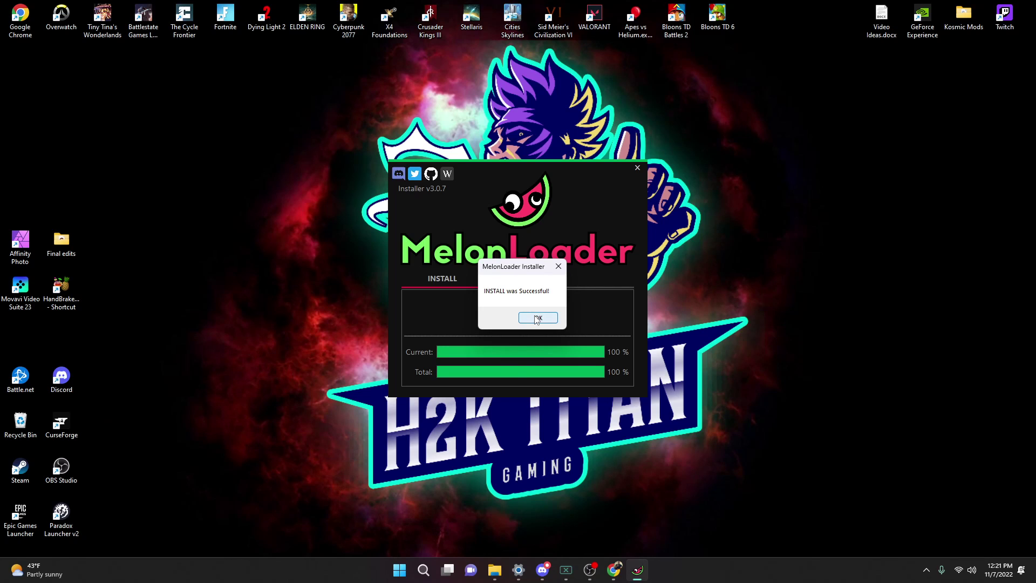
click(537, 318)
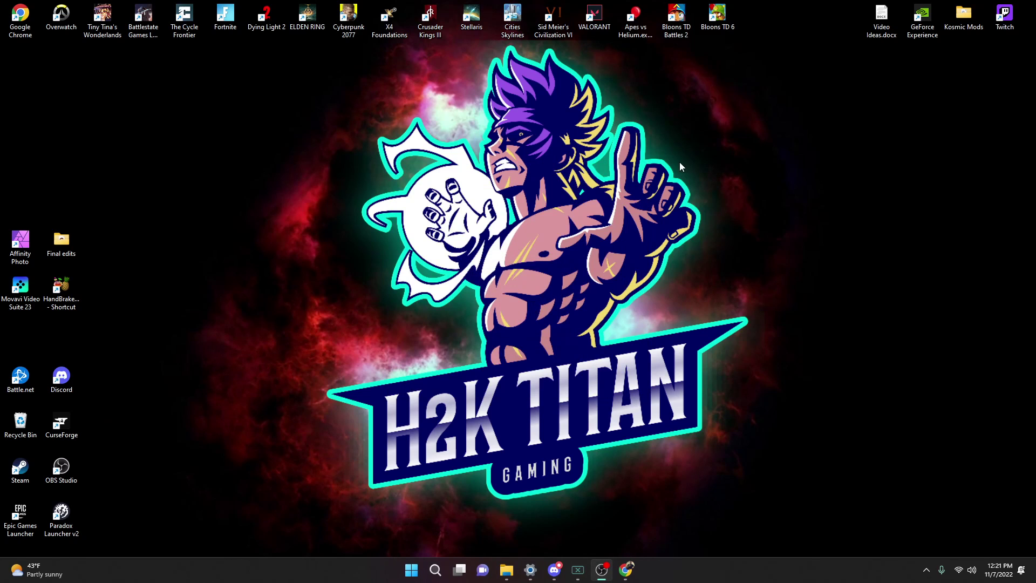
Launch Bloons TD 6, accept the Modded Client warning, then quit back to the Downloads folder
double_click(719, 17)
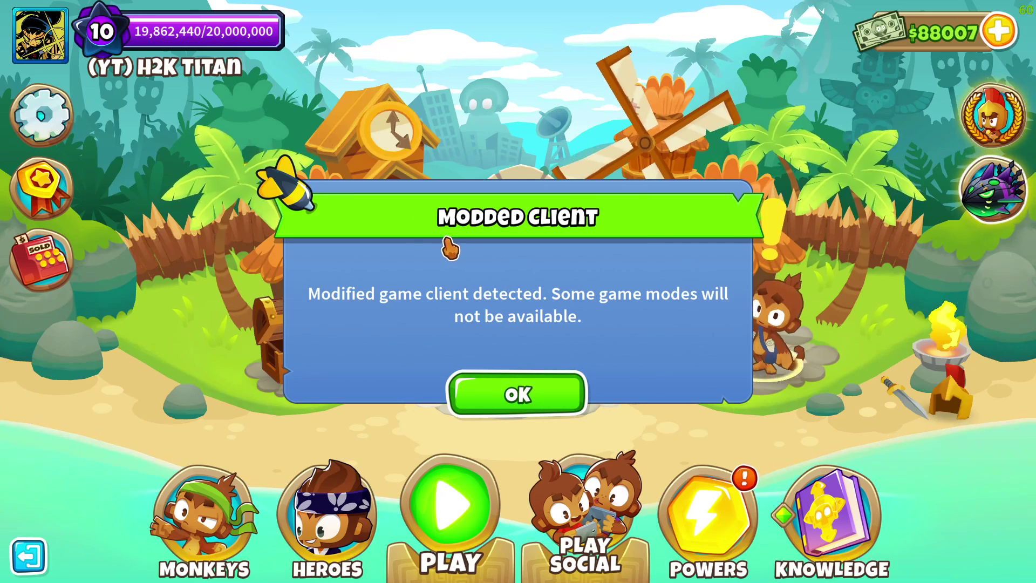
click(522, 397)
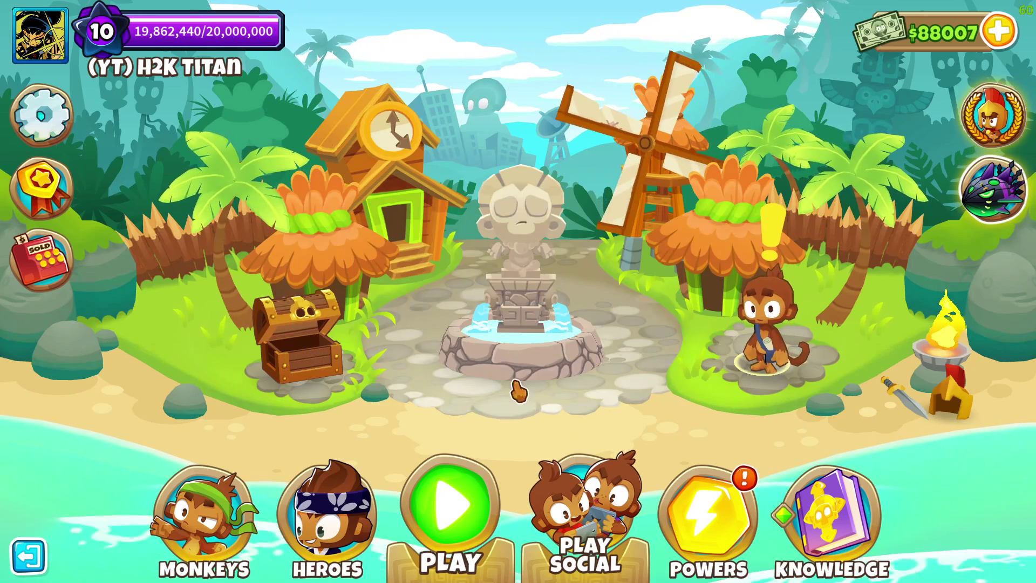
key(Escape)
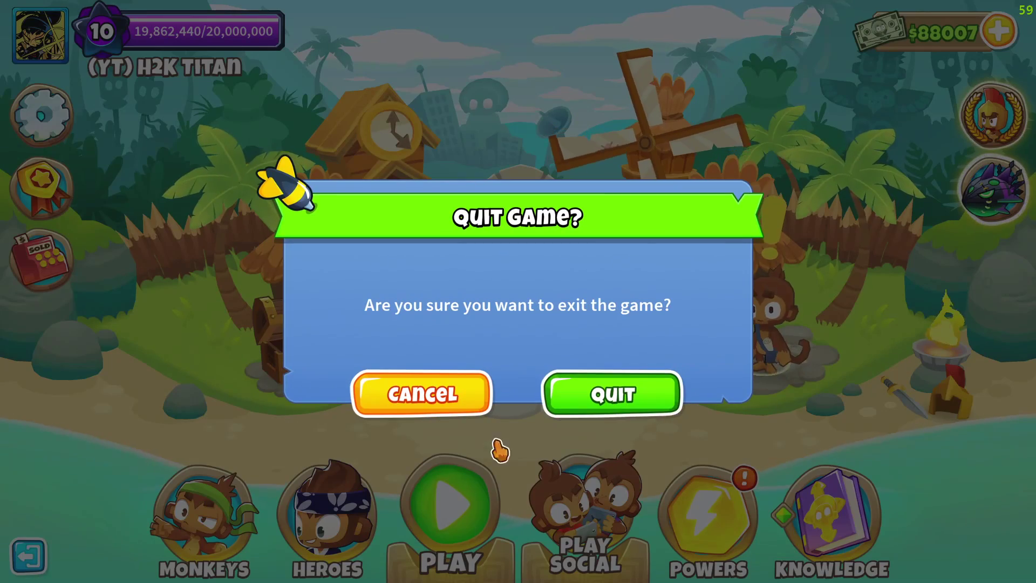
click(609, 410)
click(506, 570)
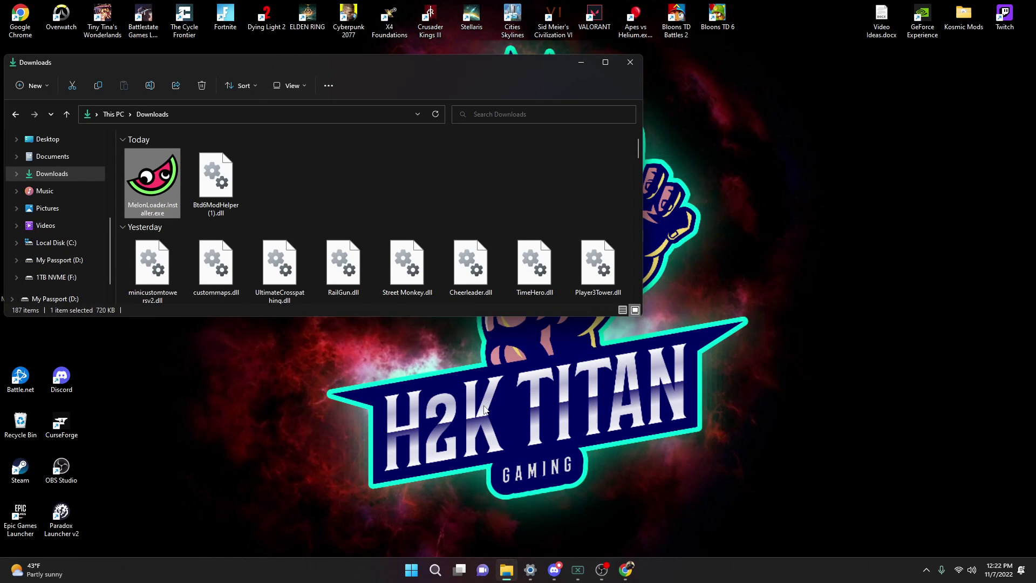
Open the BloonsTD6 Mods folder and copy Btd6ModHelper (1).dll into it from Downloads
click(95, 275)
scroll(157, 252, down, 2)
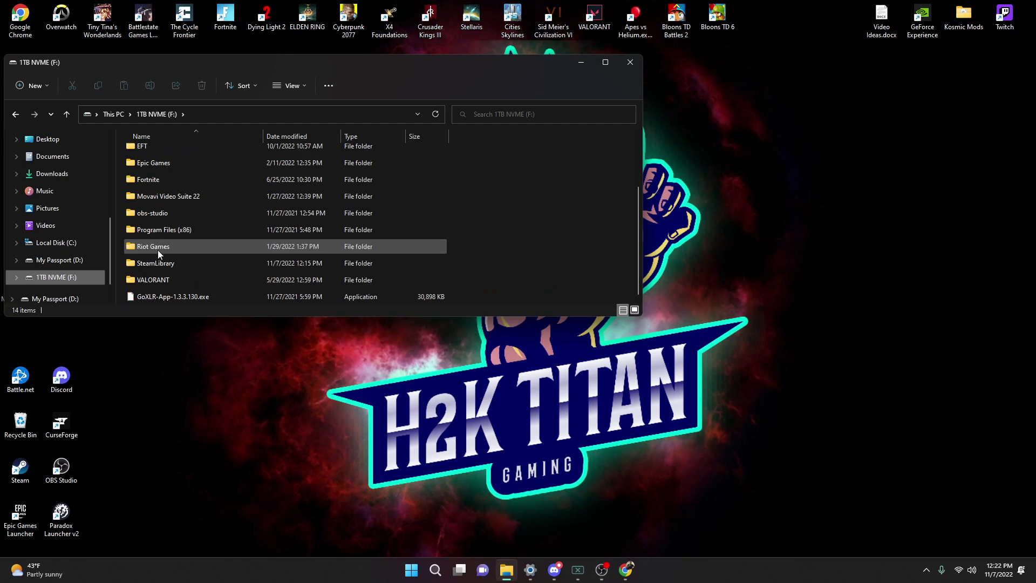
click(170, 262)
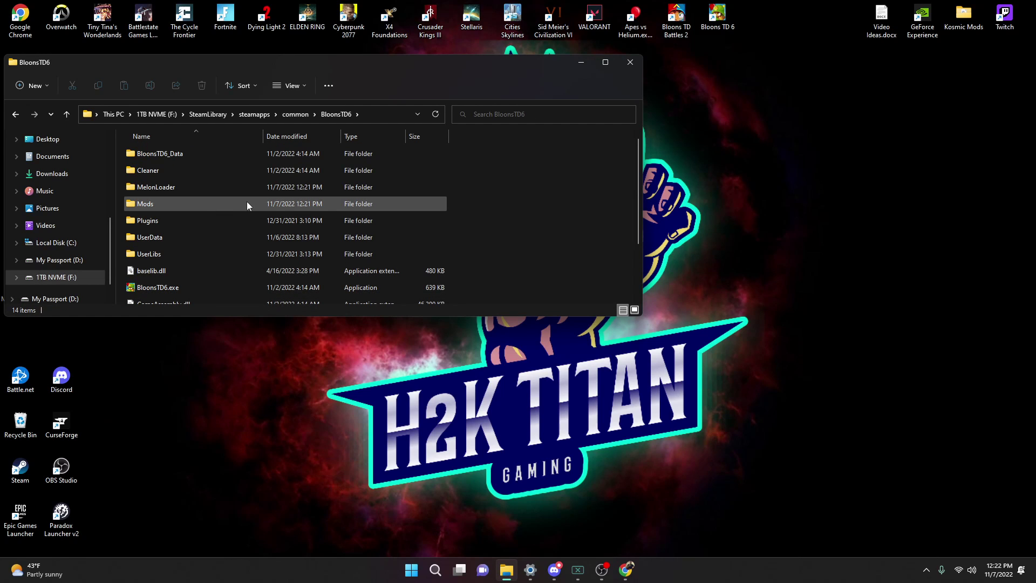
double_click(178, 206)
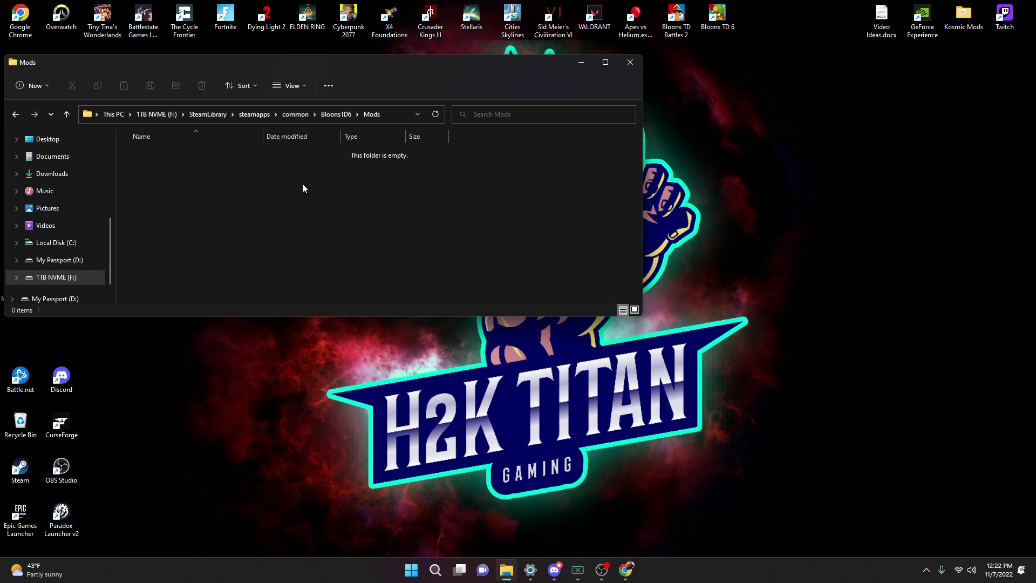
right_click(60, 174)
click(102, 232)
drag(263, 78, 677, 126)
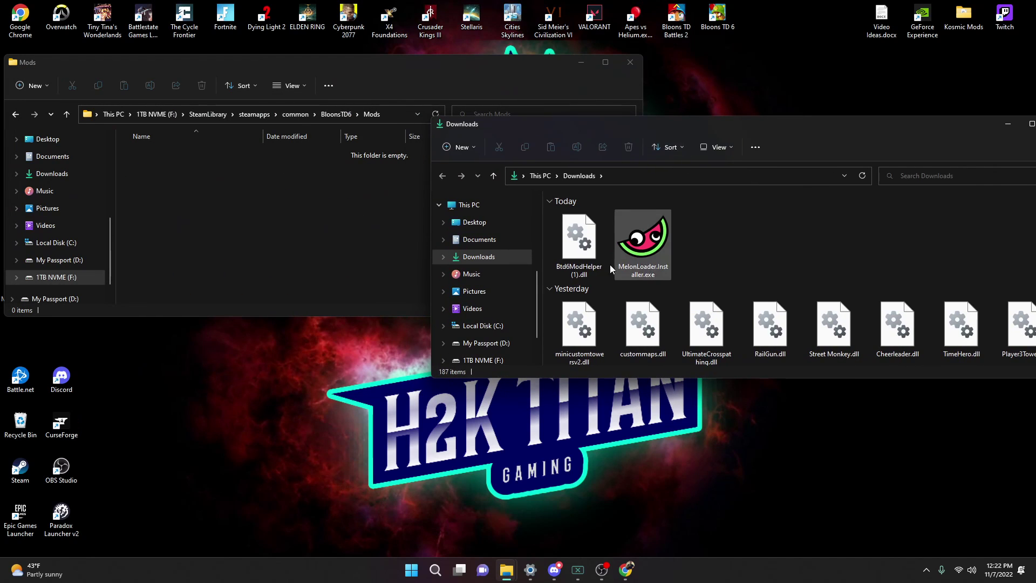
drag(578, 247, 210, 221)
Relaunch Bloons TD 6 with the mod helper and dismiss the modded client warning
drag(815, 125, 709, 134)
click(696, 127)
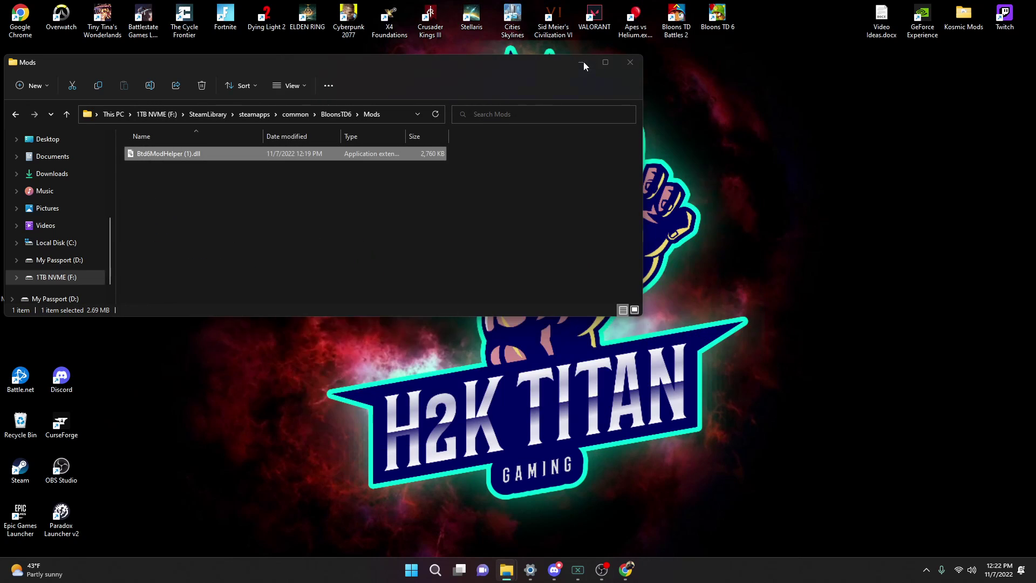
click(581, 62)
double_click(718, 18)
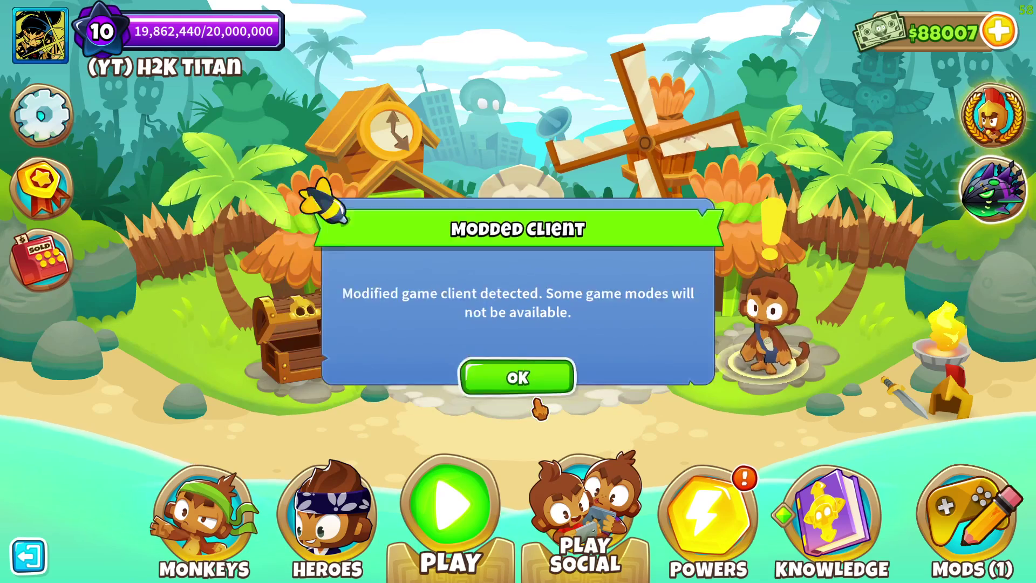
click(532, 388)
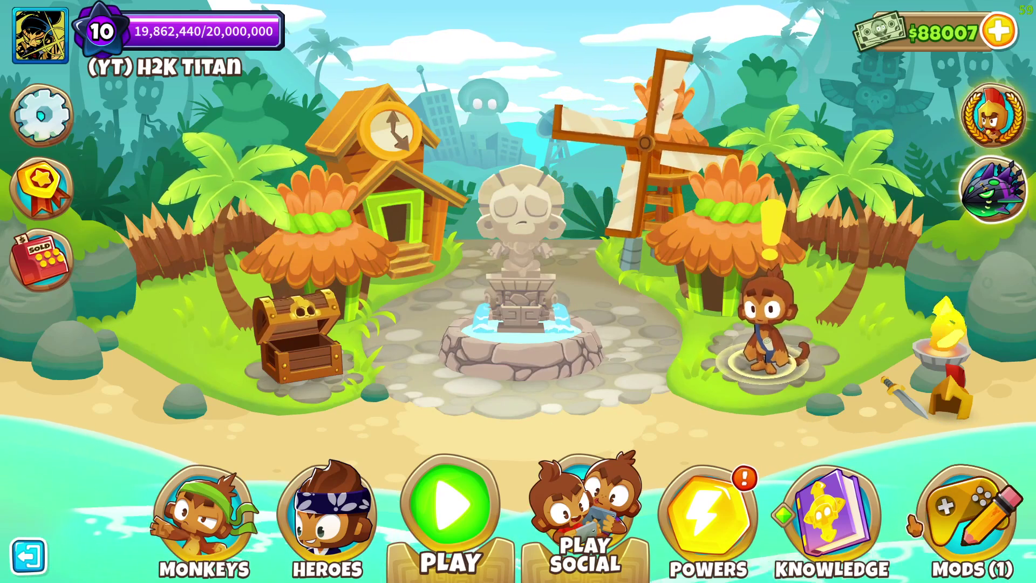
Go from the MODS screen, which shows Mod Helper v3.0.7, to the Browse Mods list
click(966, 521)
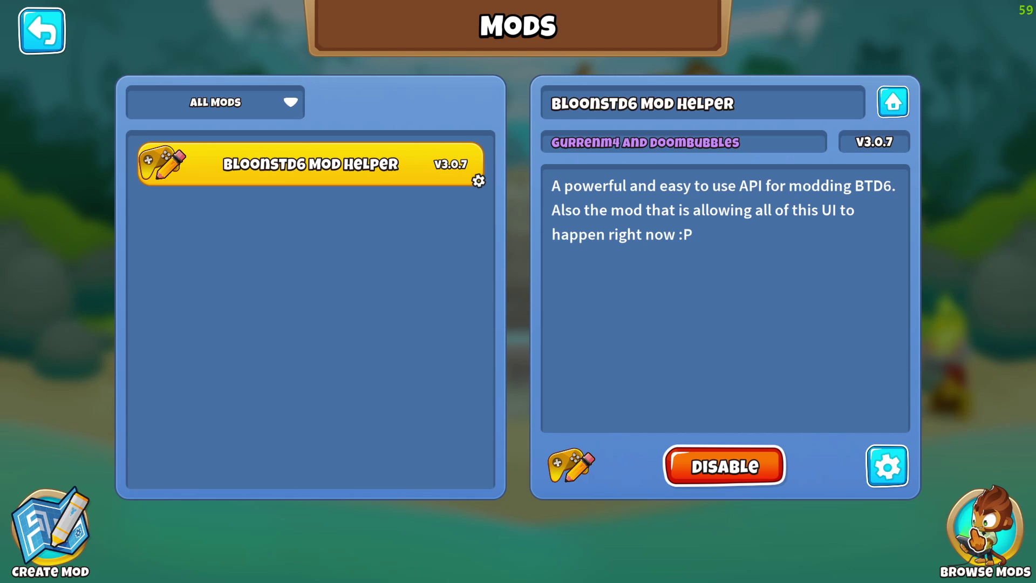
click(966, 526)
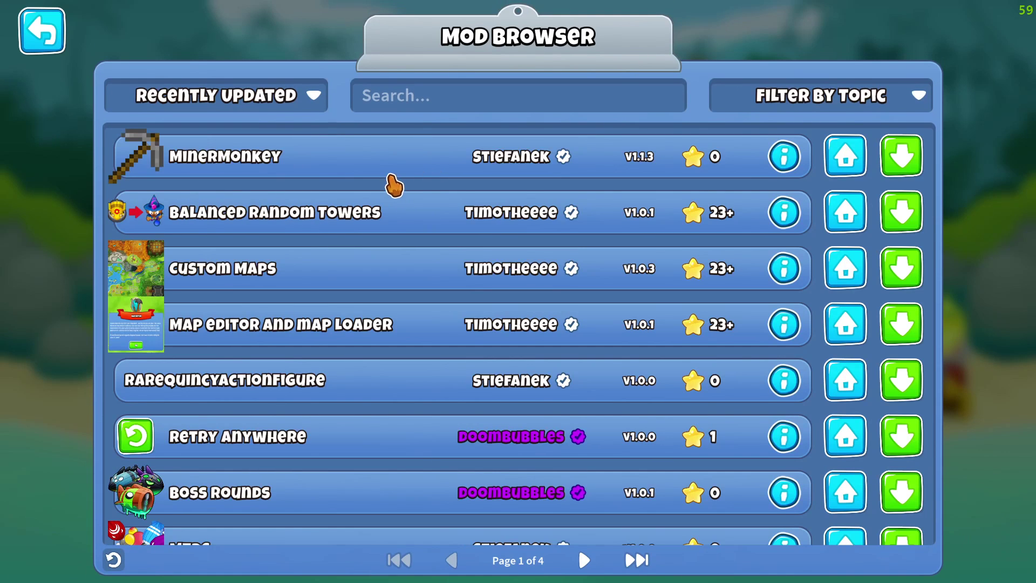
Find Ultimate Crosspathing in the Mod Browser and download version 1.3.4
scroll(381, 224, down, 1)
scroll(381, 223, down, 1)
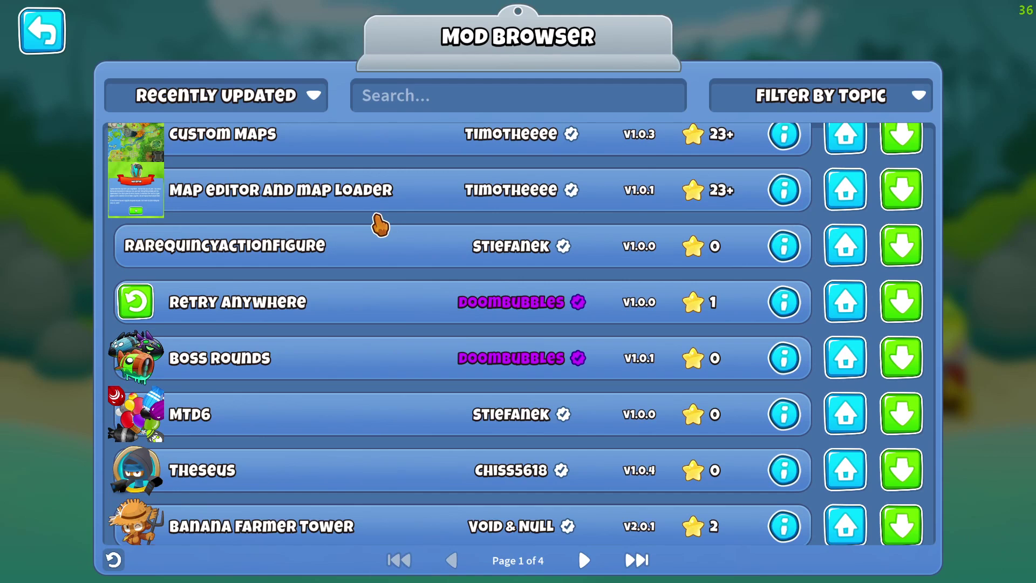
scroll(381, 224, down, 3)
scroll(381, 225, up, 4)
scroll(381, 225, down, 3)
scroll(381, 225, up, 3)
scroll(380, 225, down, 4)
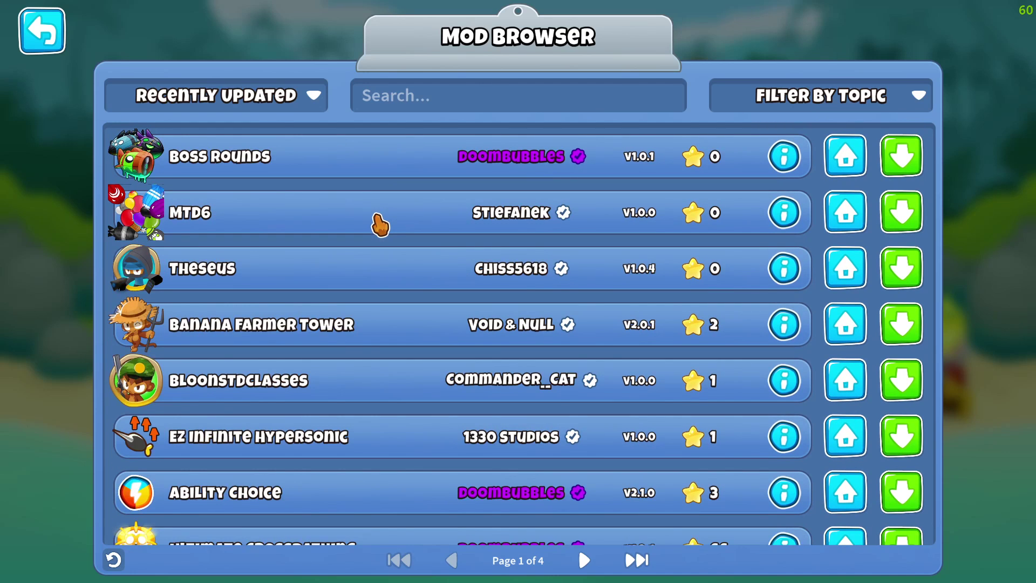
scroll(381, 225, down, 2)
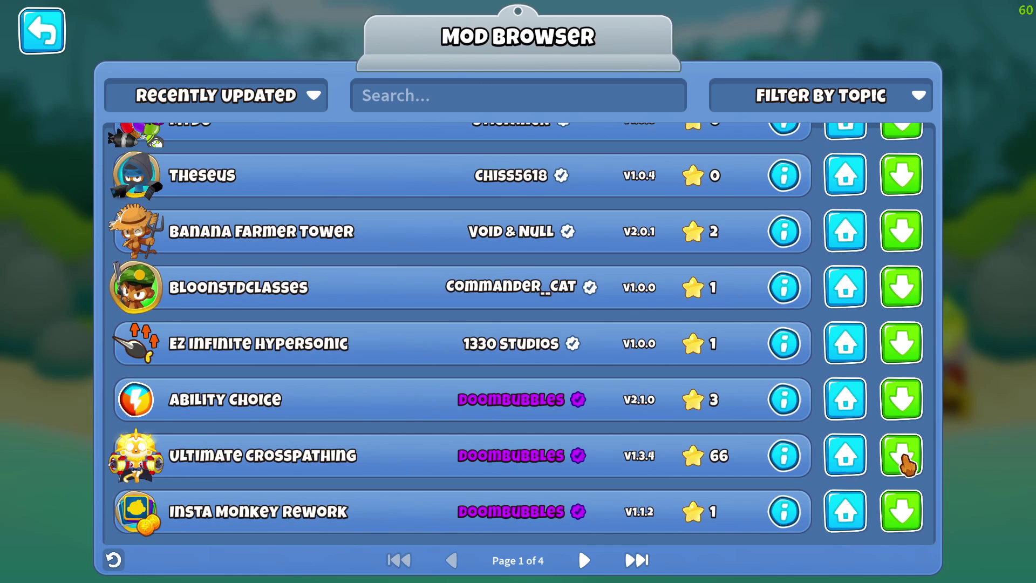
click(904, 456)
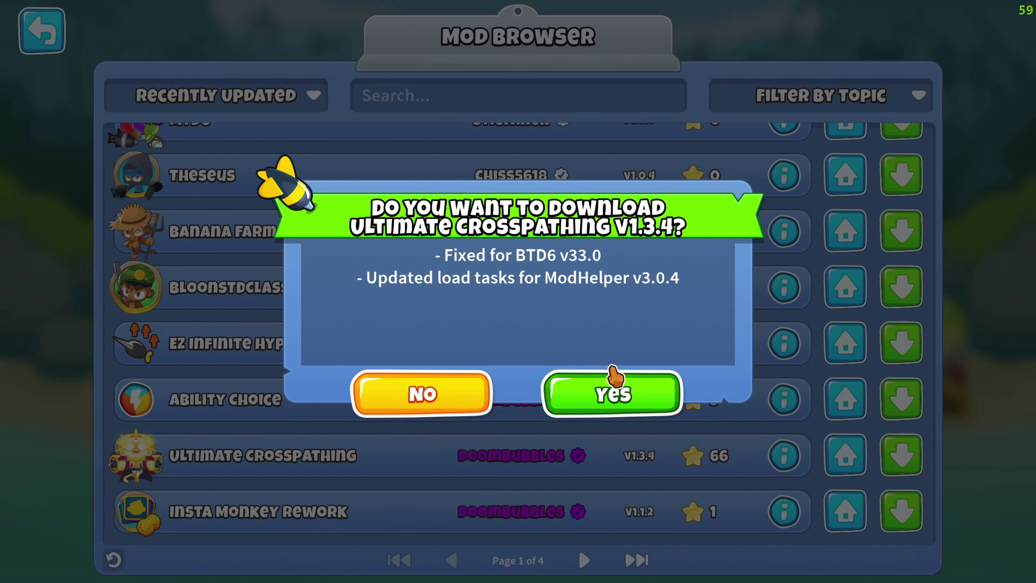
click(619, 397)
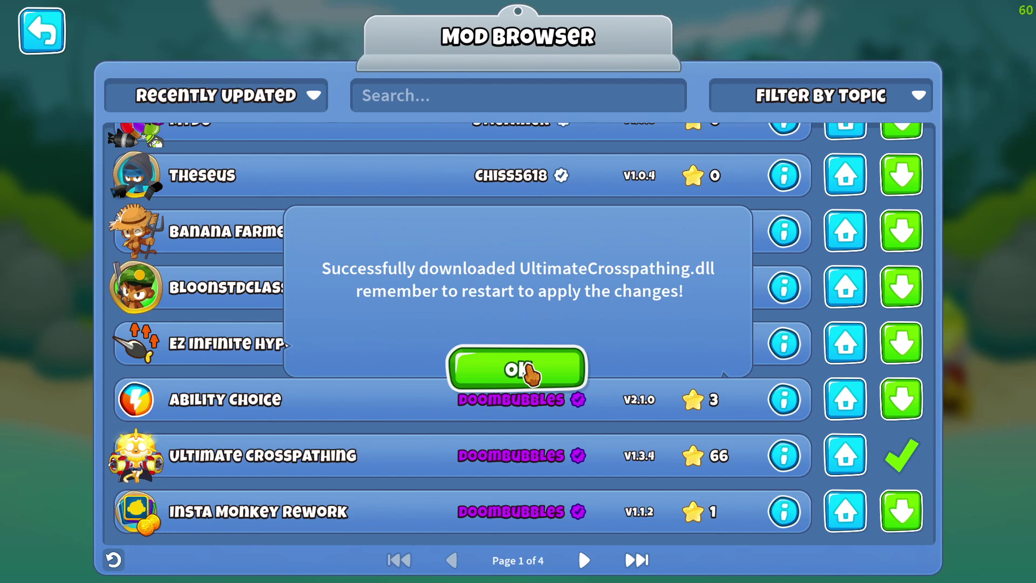
Dismiss the download message and restart Bloons TD 6 so Ultimate Crosspathing loads
click(527, 368)
click(41, 34)
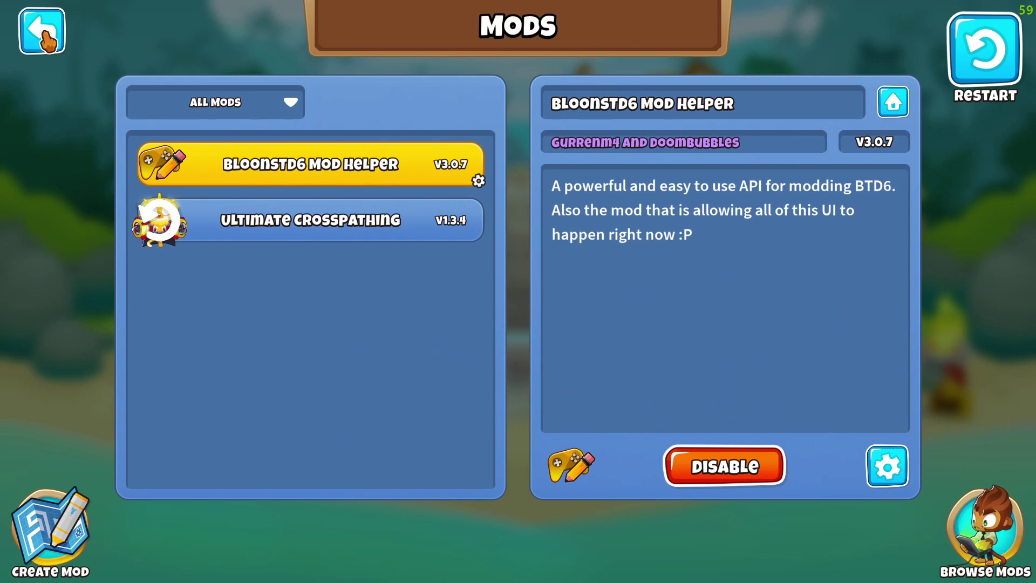
click(240, 231)
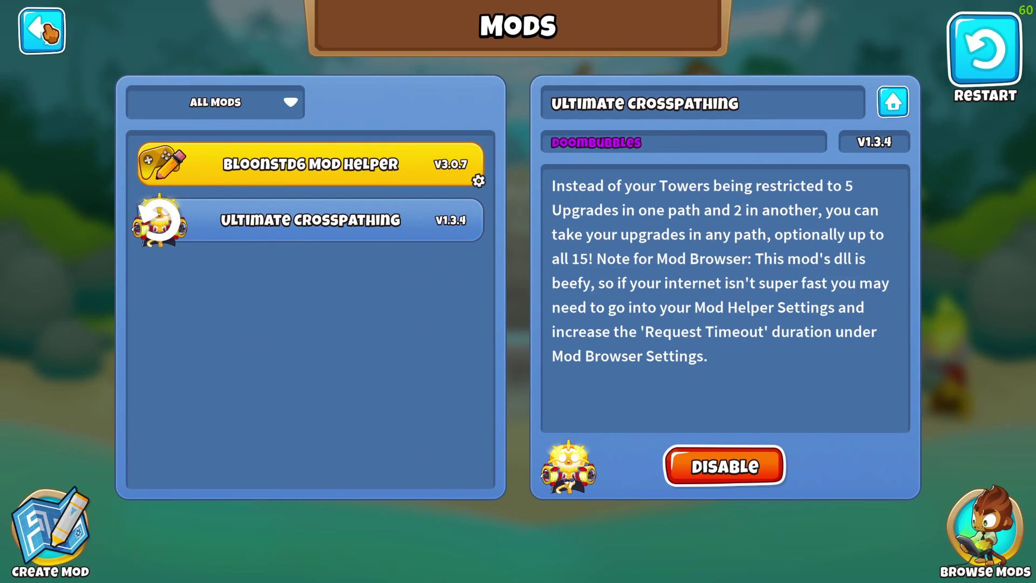
click(43, 31)
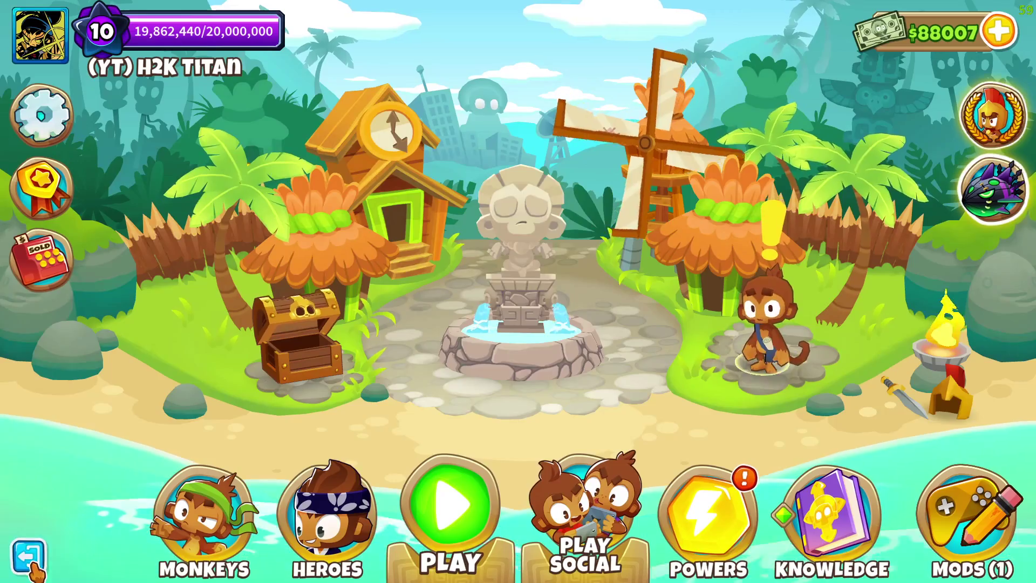
click(30, 559)
click(606, 400)
click(546, 398)
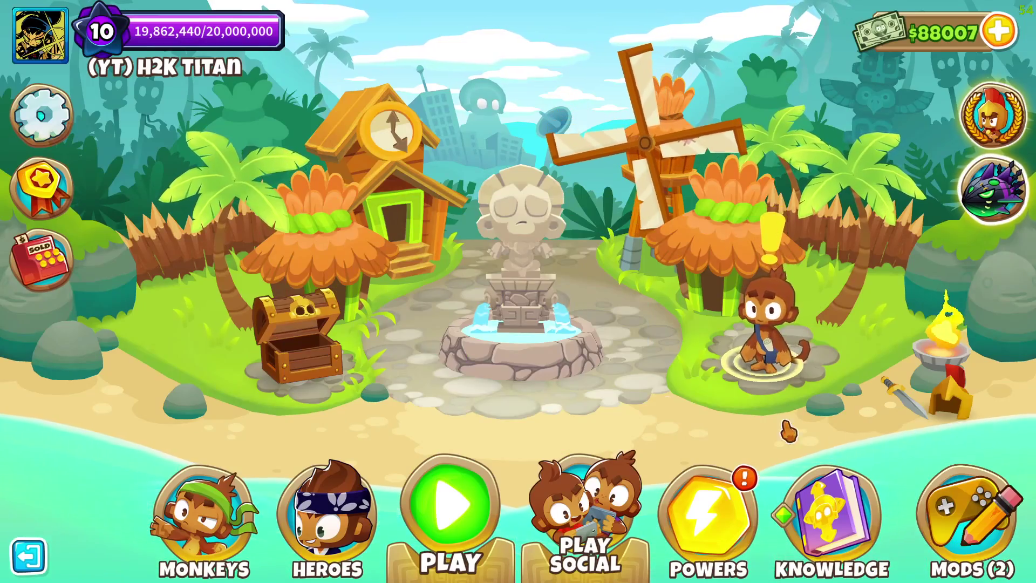
Confirm Ultimate Crosspathing v1.3.4 appears among the two loaded mods, then start a game
click(966, 518)
click(309, 223)
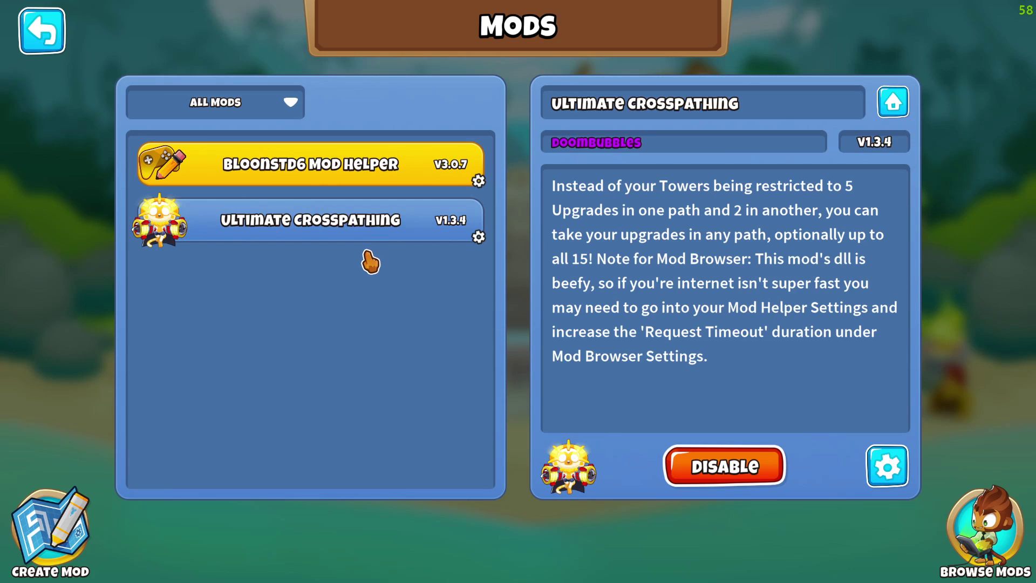
click(61, 27)
click(451, 488)
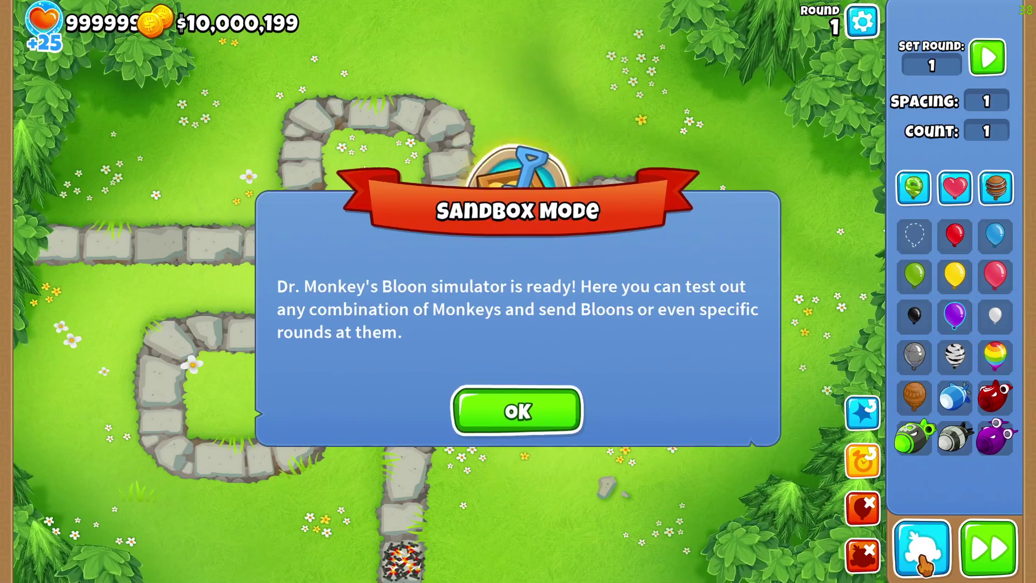
Close the sandbox introduction and place a Tack Shooter beside the track
key(Escape)
click(923, 548)
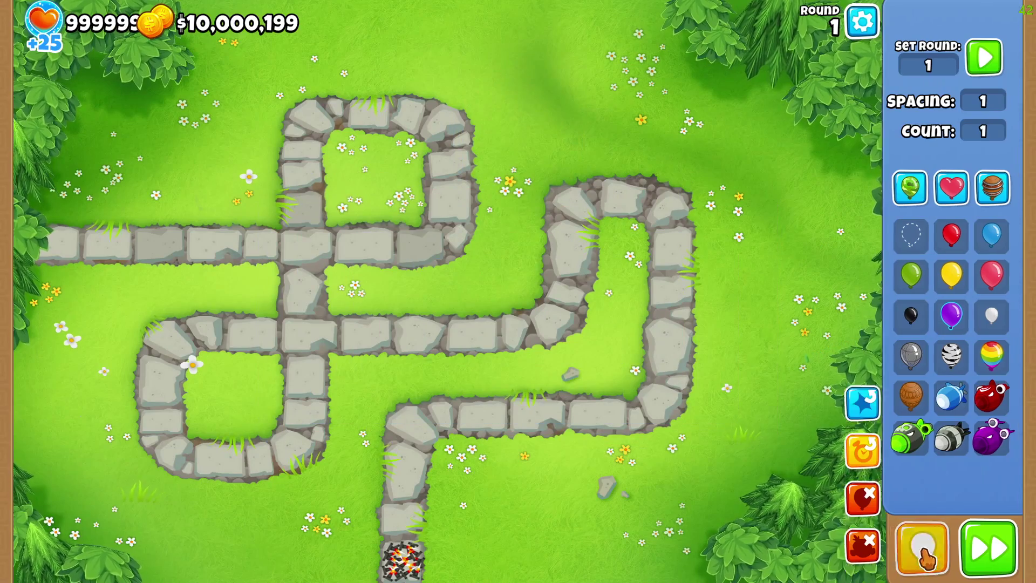
click(923, 270)
click(436, 292)
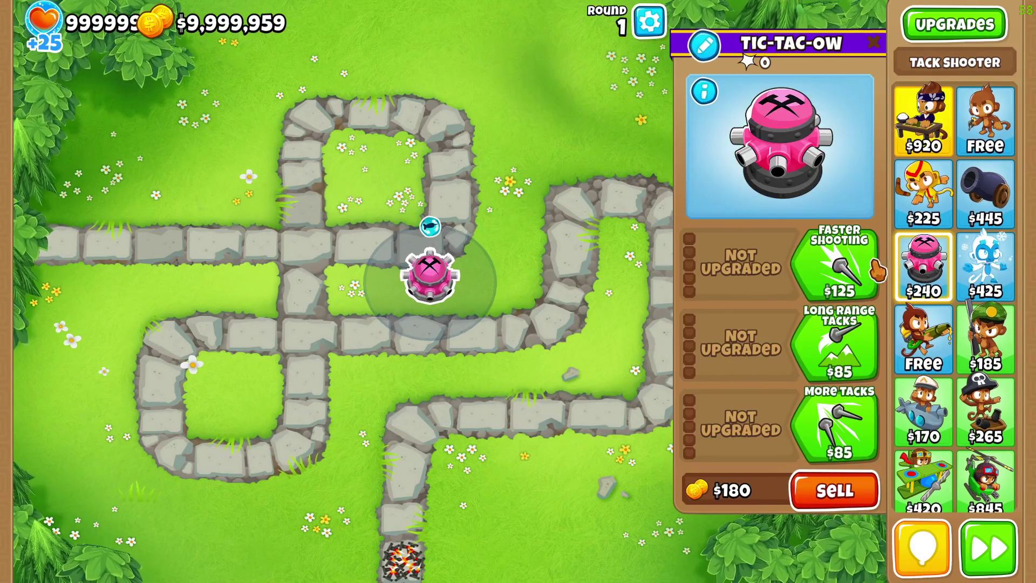
Upgrade the Tack Shooter to Inferno Ring, Super Maelstrom and The Tack Zone on all three paths
click(836, 261)
click(836, 262)
double_click(837, 345)
double_click(837, 345)
click(837, 345)
click(839, 424)
double_click(840, 424)
double_click(842, 421)
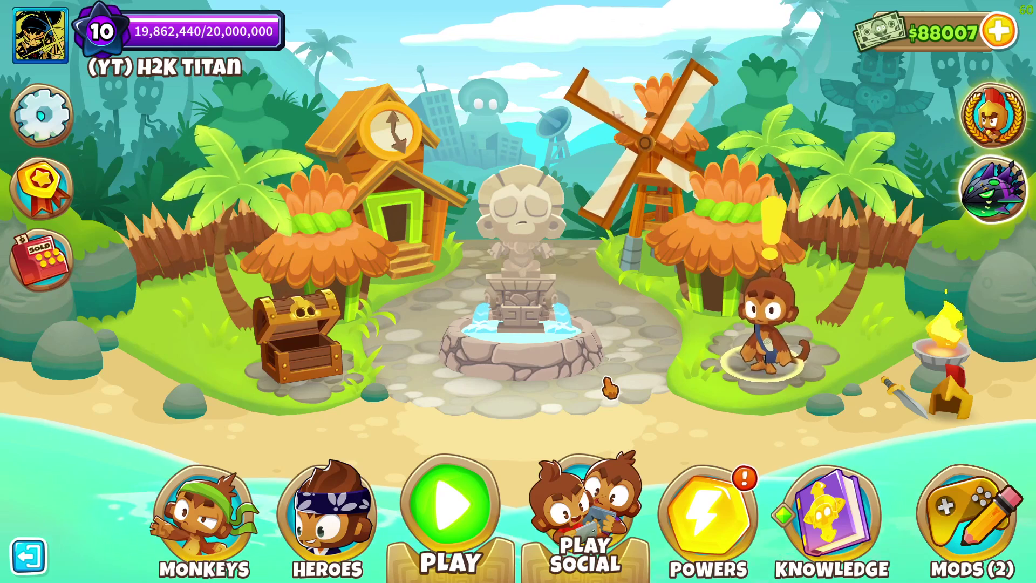
Quit Bloons TD 6 to the desktop and launch MelonLoader.Installer.exe from the Downloads folder
click(28, 556)
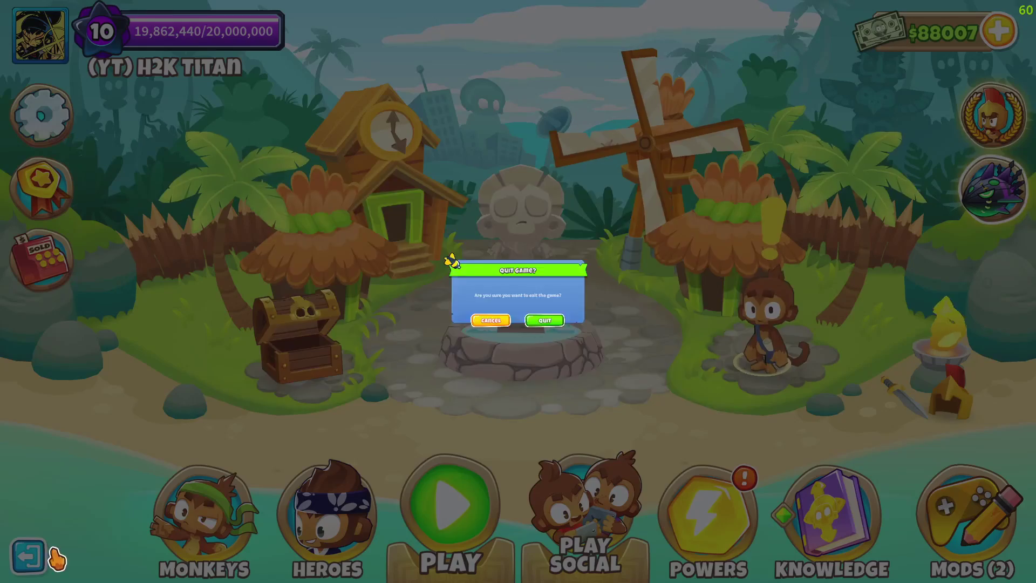
click(614, 394)
mouse_move(506, 569)
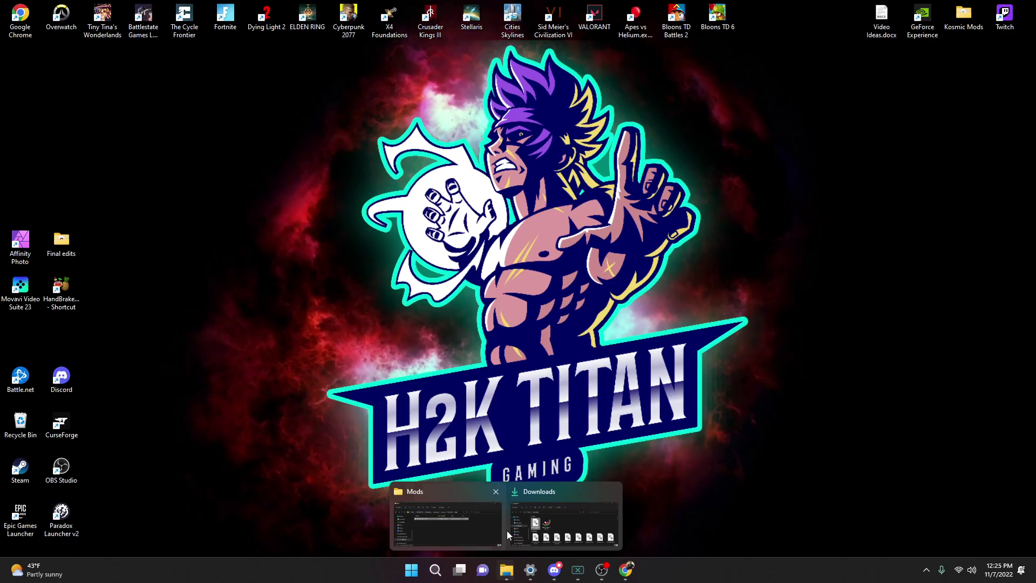
click(551, 491)
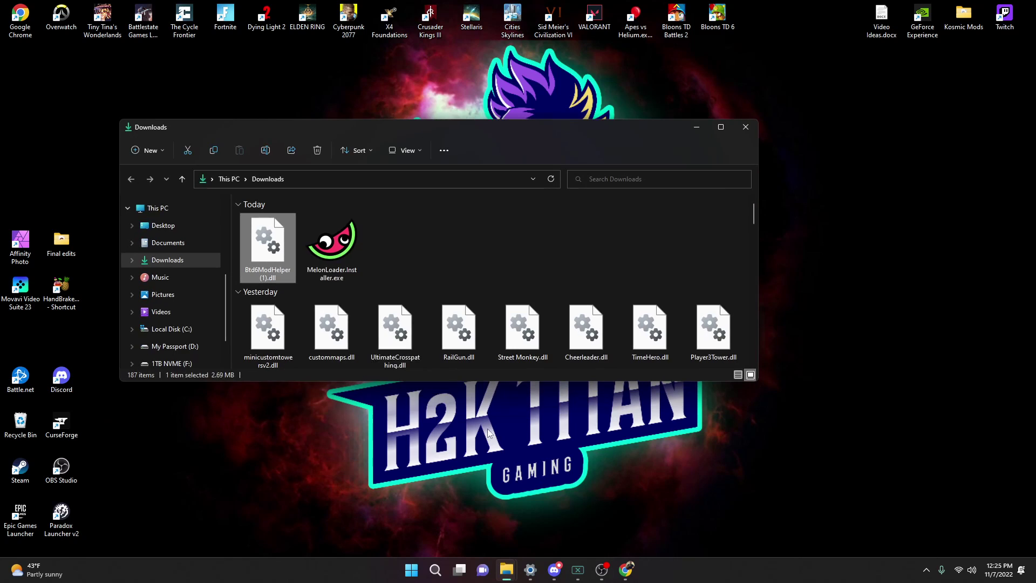
double_click(332, 244)
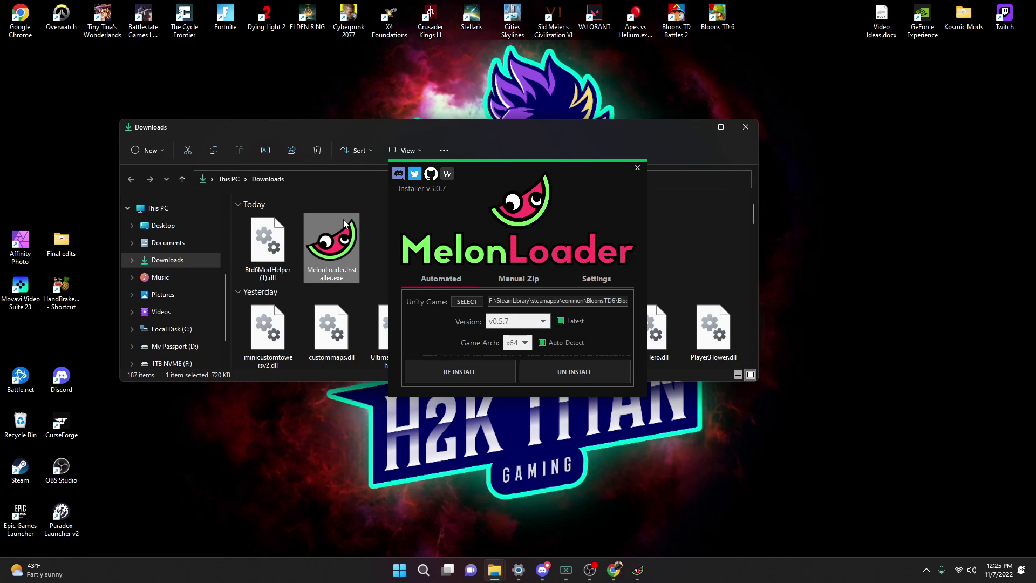
click(697, 127)
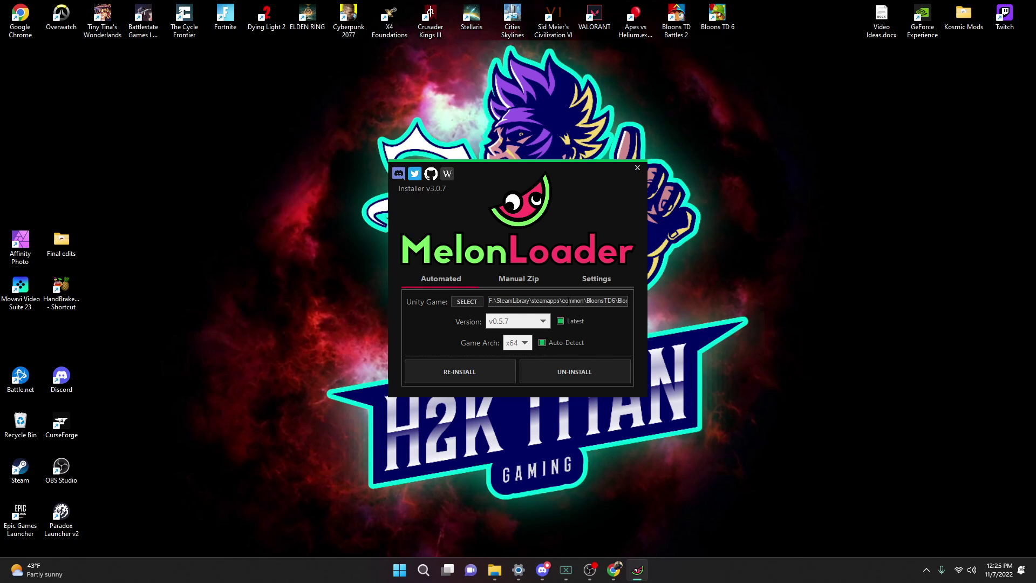
Uninstall MelonLoader v0.5.7, permanently delete the BloonsTD6 Mods folder, and relaunch Bloons TD 6
click(575, 376)
click(549, 322)
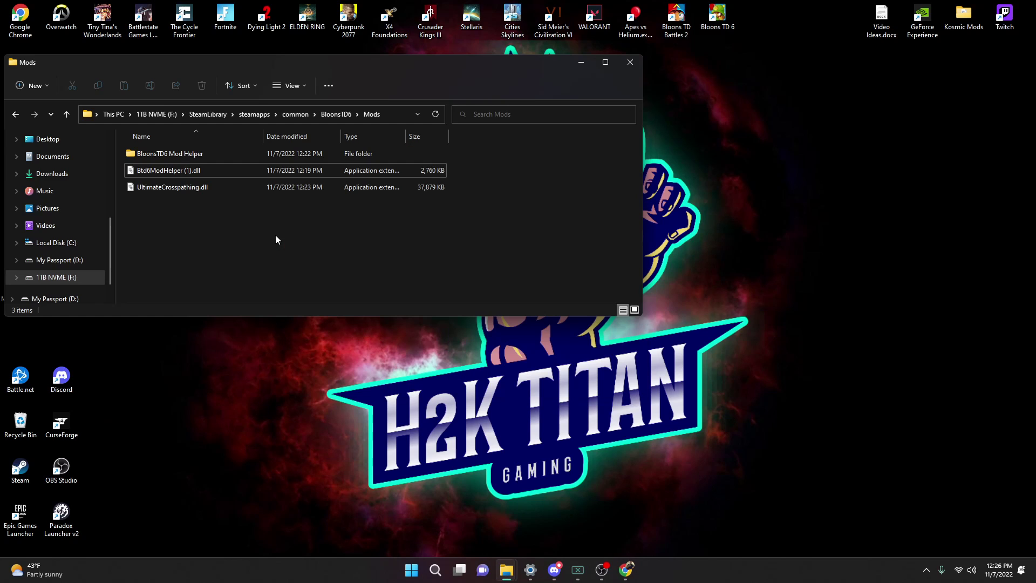
click(66, 114)
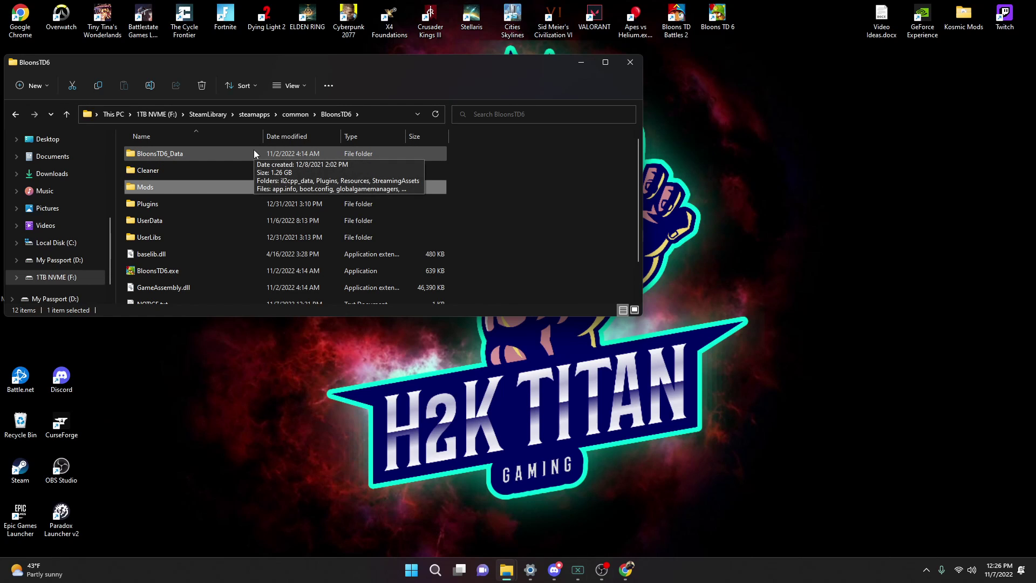
right_click(155, 184)
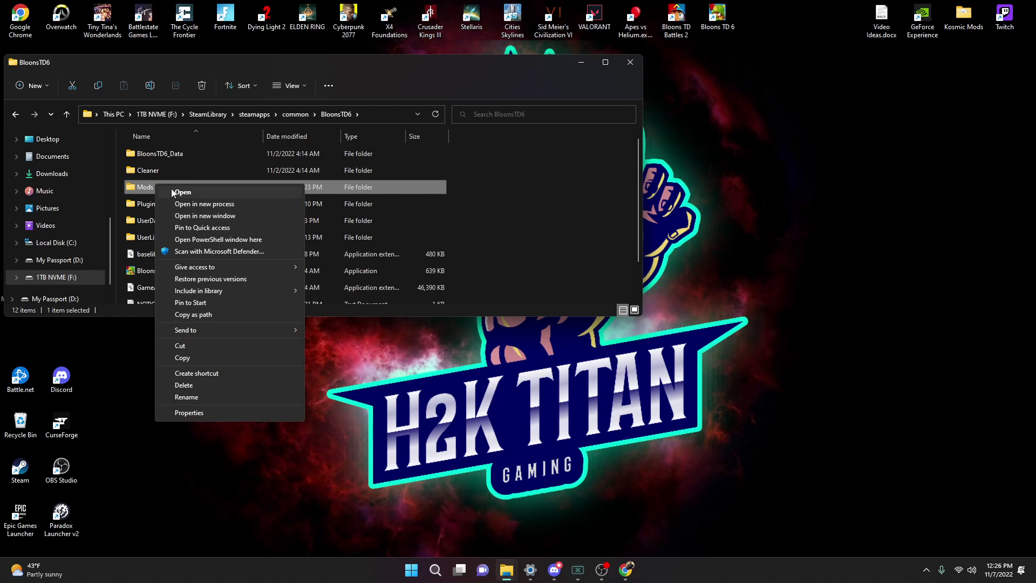
click(203, 387)
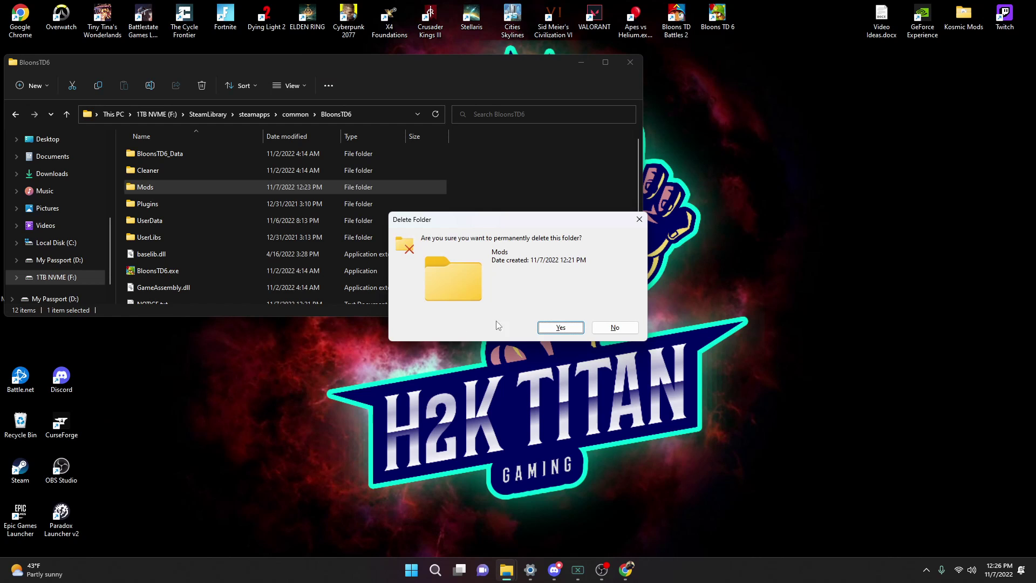
click(549, 329)
click(582, 64)
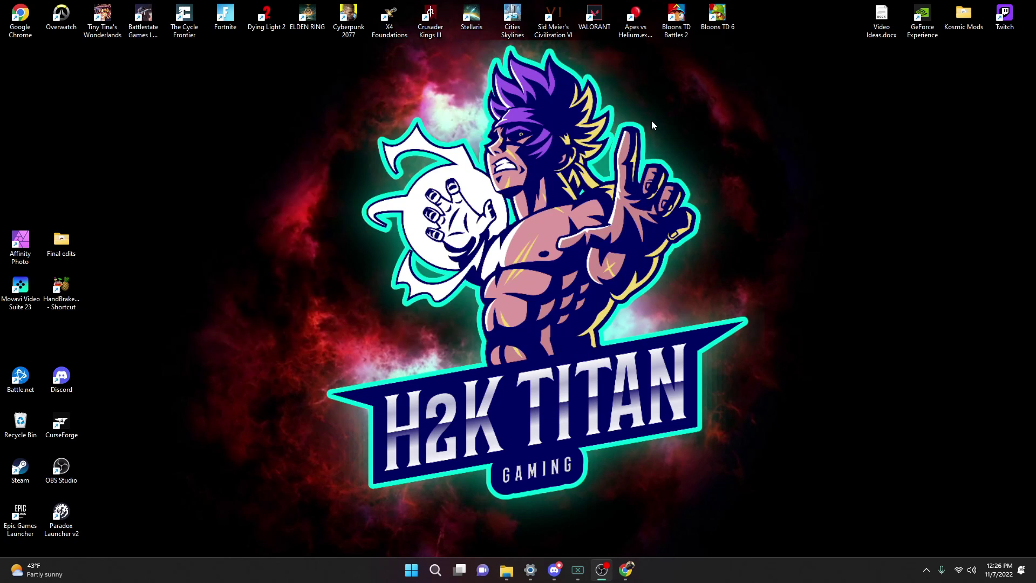
double_click(720, 16)
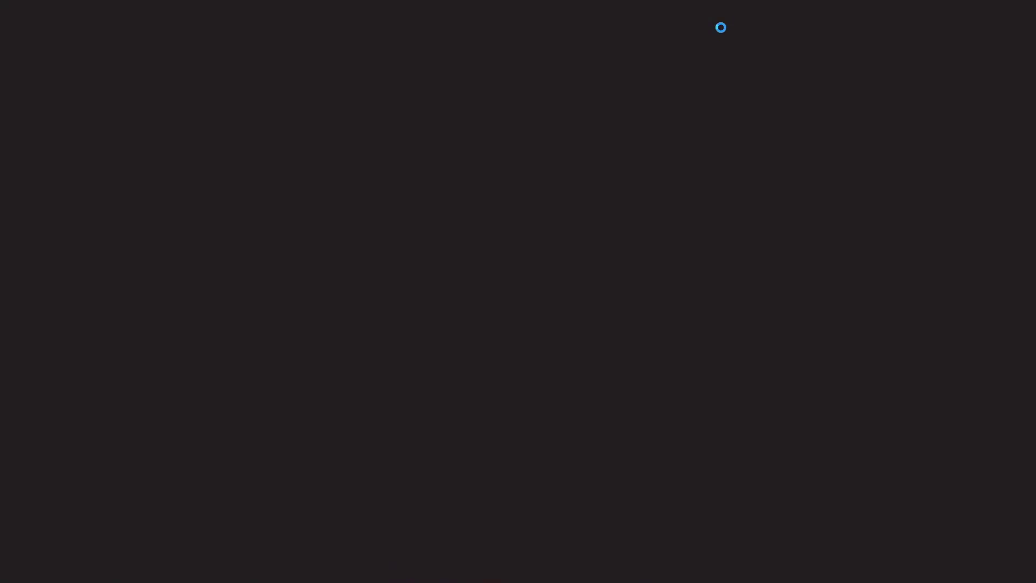